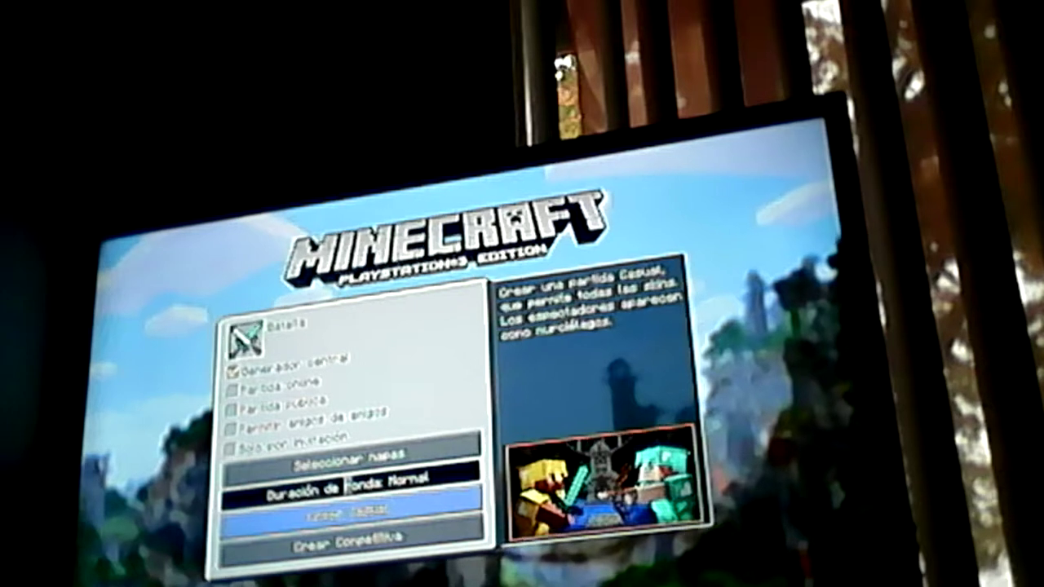
key(Return)
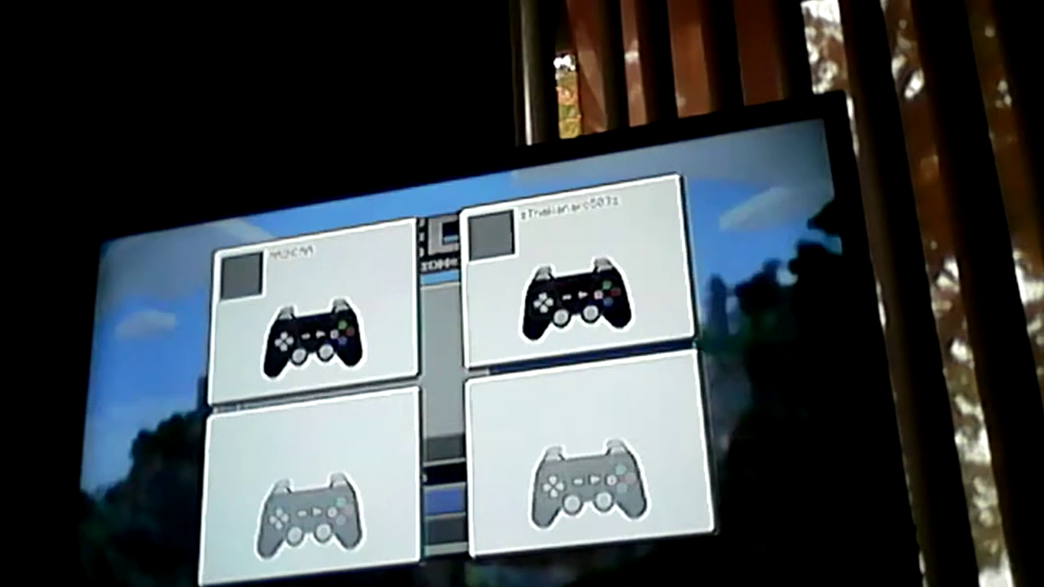
key(Return)
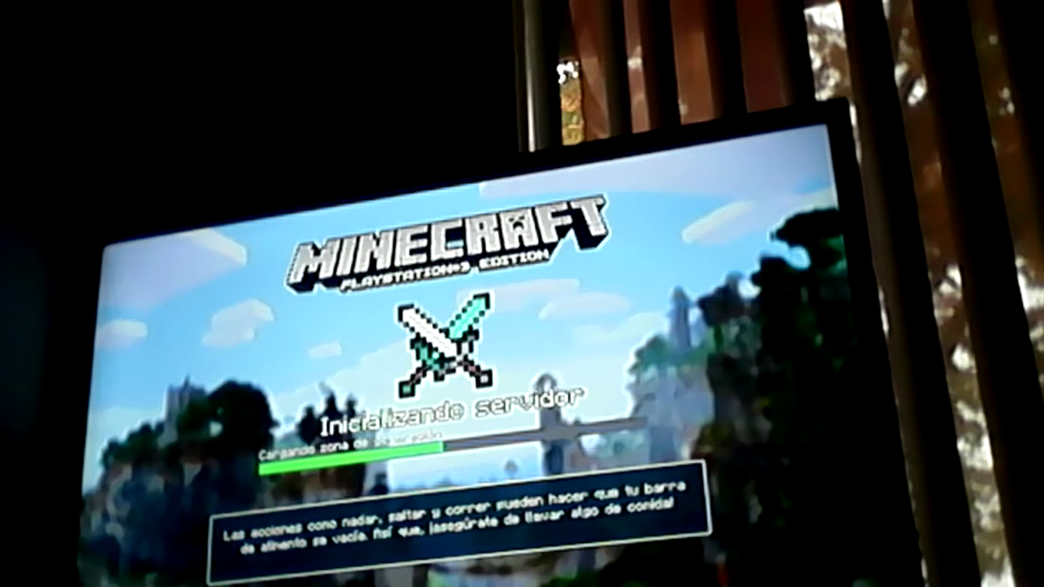